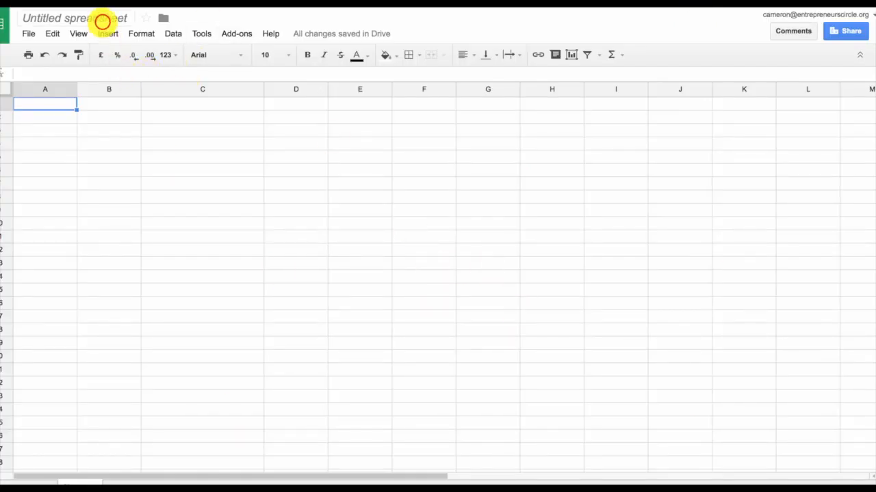
- Rename the untitled spreadsheet as "Wednesday's Email"
{"action": "left_click", "coordinate": [101, 18]}
{"action": "type", "text": "Wedn"}
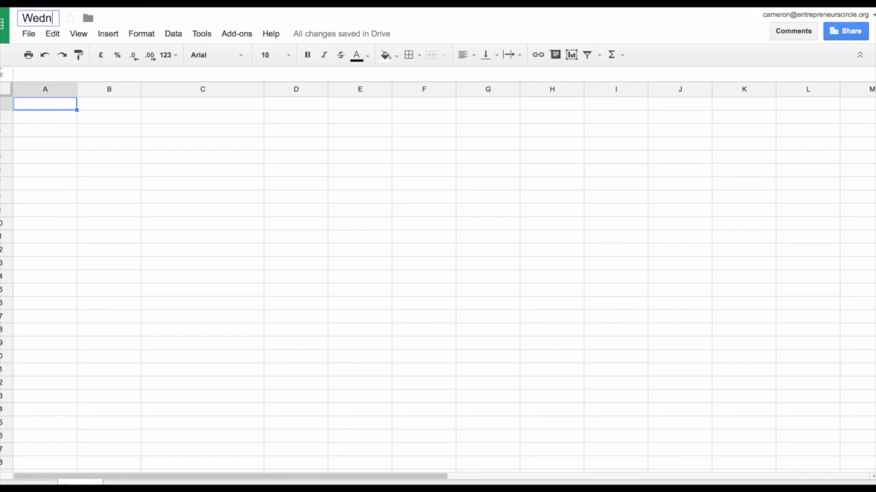
{"action": "type", "text": "esday's Email"}
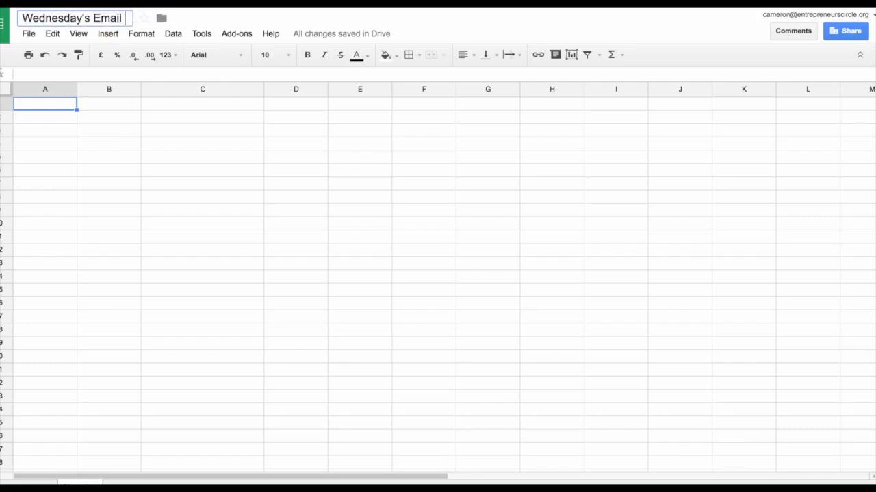
{"action": "left_click", "coordinate": [92, 123]}
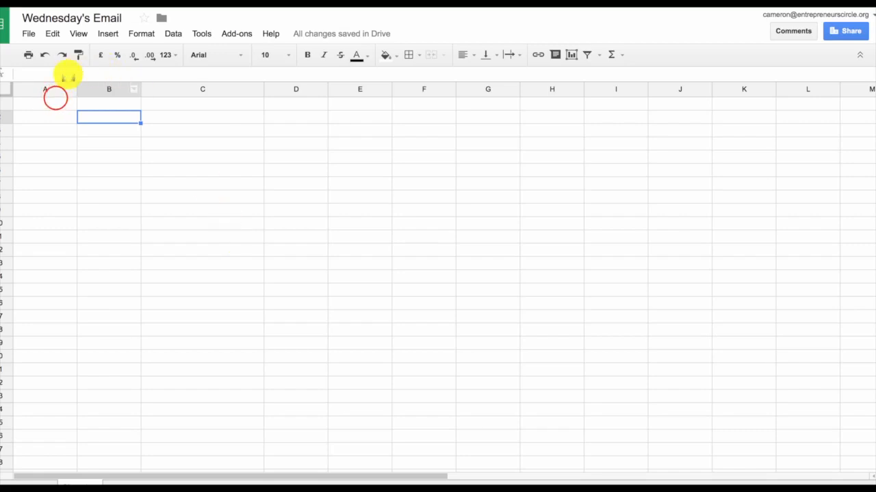
- Paste the copied contact list with First Name, Last Name and Email columns into the sheet starting at cell A1
{"action": "left_click", "coordinate": [55, 99]}
{"action": "key", "text": "ctrl+v"}
{"action": "left_click", "coordinate": [184, 313]}
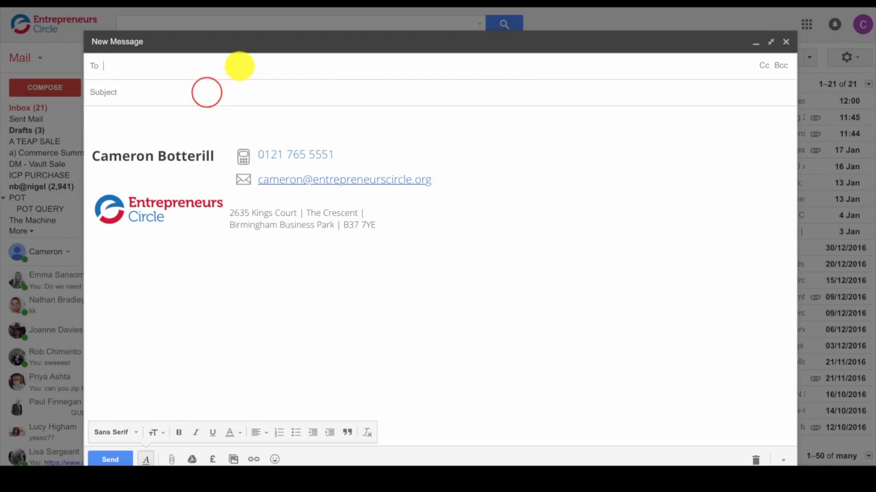
- In the new Gmail message, enter the subject "Why hello there!" and begin the body with the greeting "Hi <<First Name>>,"
{"action": "left_click", "coordinate": [205, 91]}
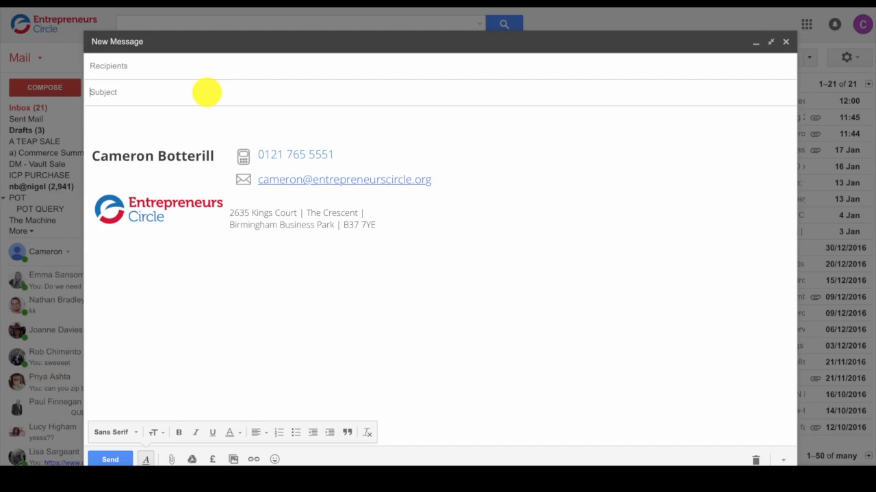
{"action": "type", "text": "Why hello there!"}
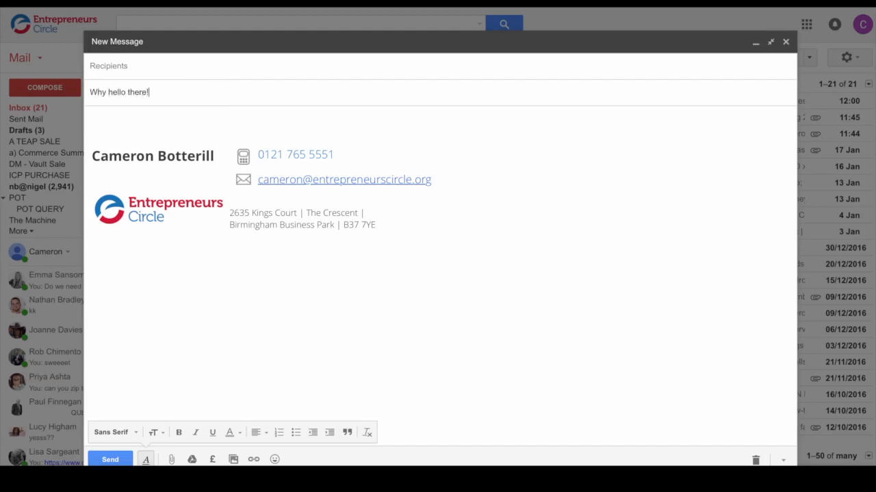
{"action": "left_click", "coordinate": [214, 113]}
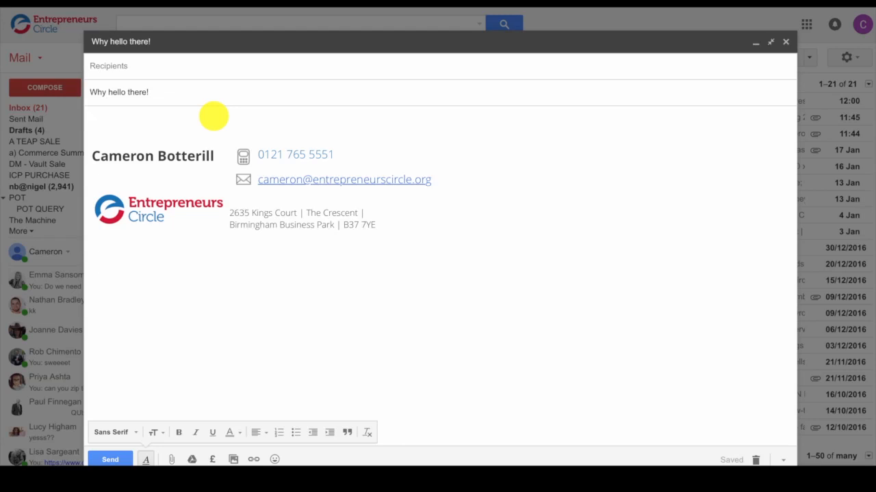
{"action": "type", "text": "Hi"}
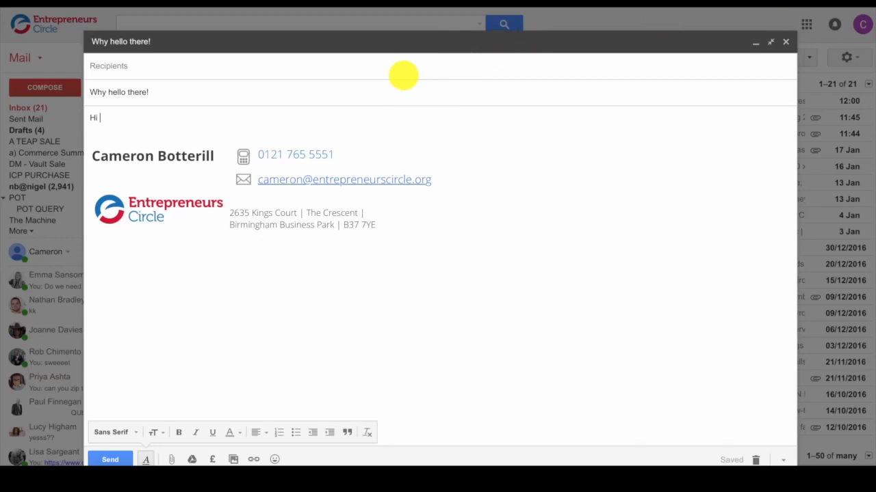
{"action": "type", "text": "<<"}
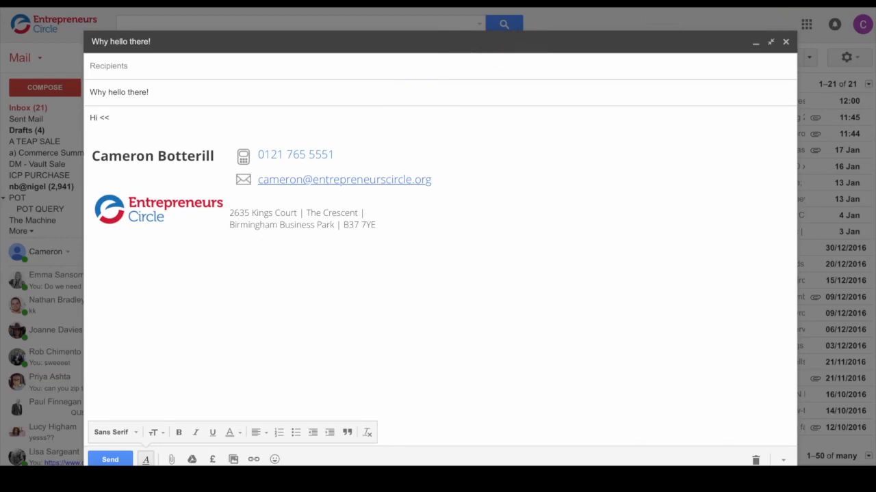
{"action": "type", "text": "First Name>>"}
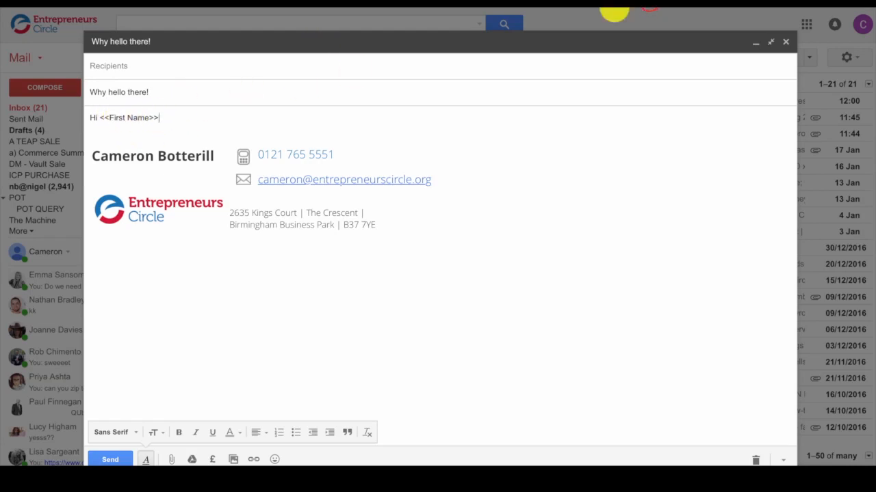
{"action": "left_click", "coordinate": [649, 2]}
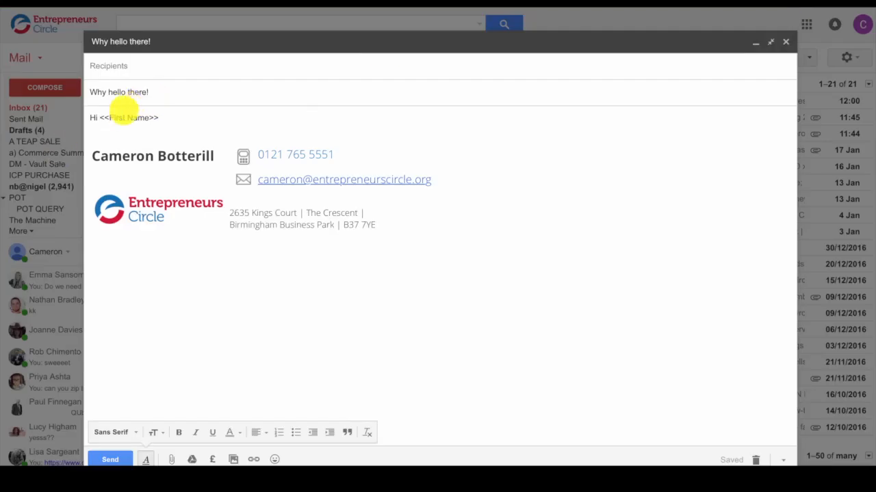
{"action": "type", "text": ","}
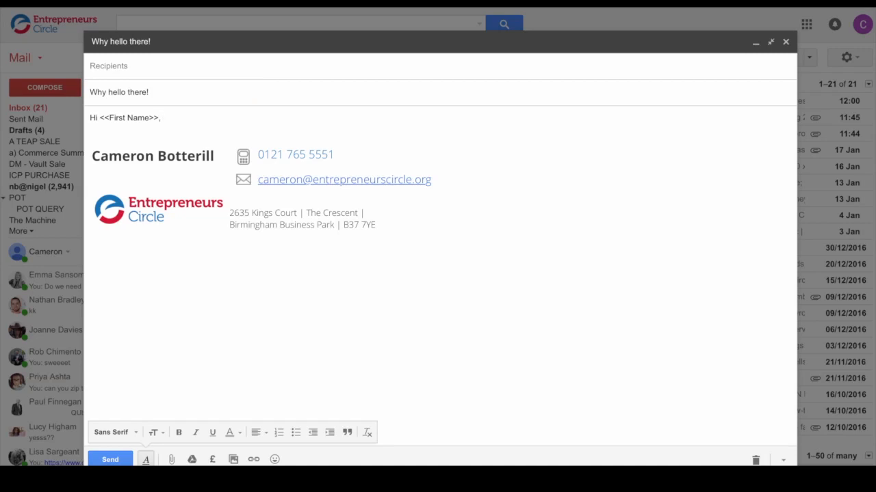
{"action": "key", "text": "Return"}
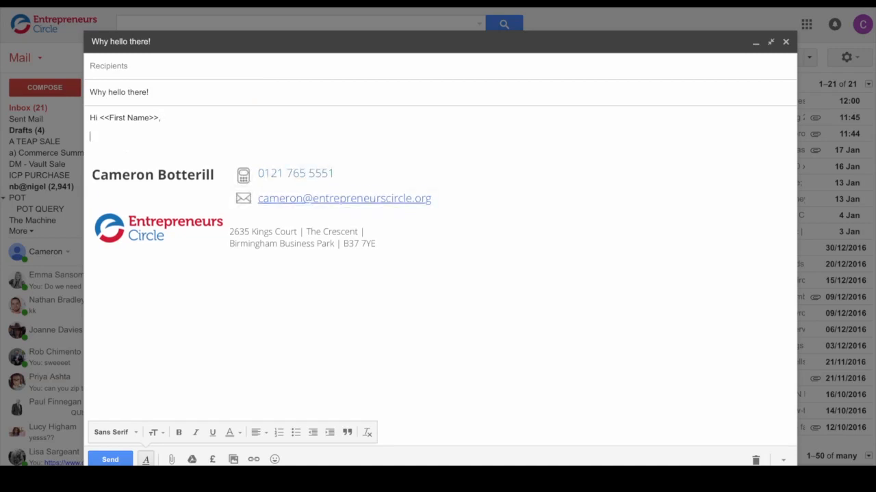
- Add the body lines "I just wanted to say hello.", "How are you doing?" and "I miss you." as separate paragraphs below the greeting
{"action": "type", "text": "I just wanted to say hello."}
{"action": "key", "text": "Return"}
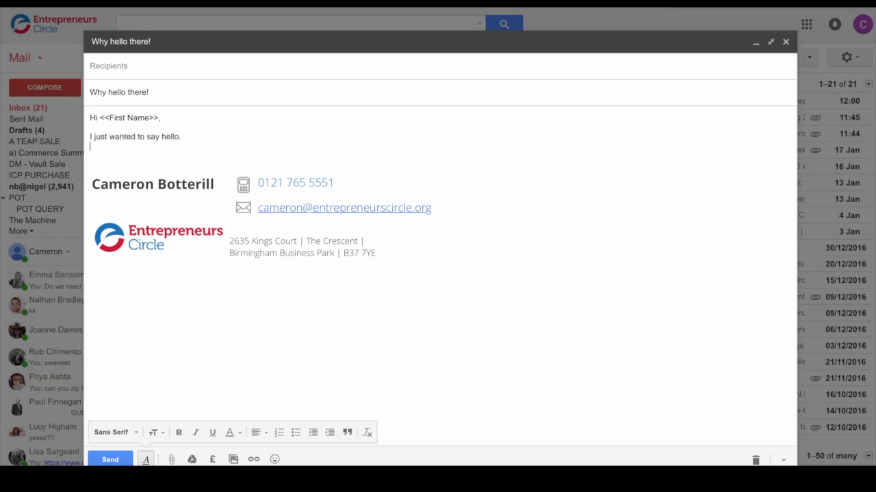
{"action": "type", "text": "How are you doing?"}
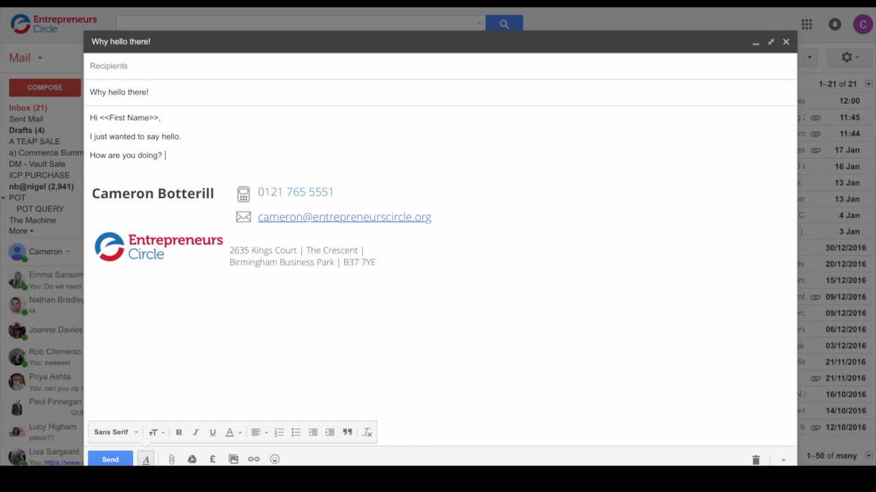
{"action": "key", "text": "Return"}
{"action": "type", "text": "I m"}
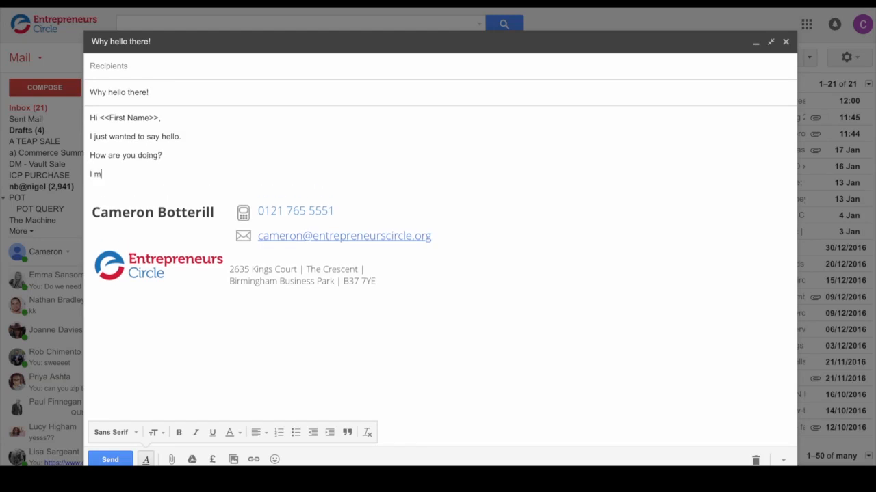
{"action": "type", "text": "iss you."}
{"action": "key", "text": "Return"}
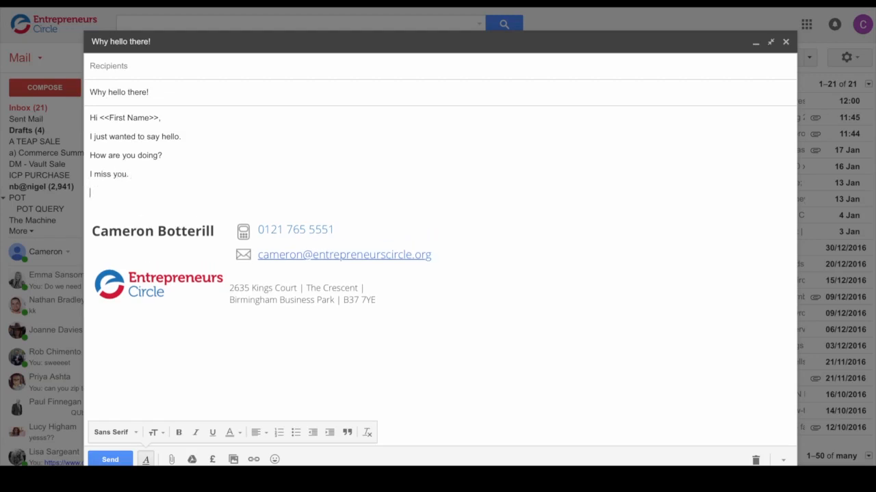
- Sign off the email with "From", the sender's first name and a ":)" smiley, without a full stop after the name
{"action": "type", "text": "From Cameron"}
{"action": "left_click", "coordinate": [147, 194]}
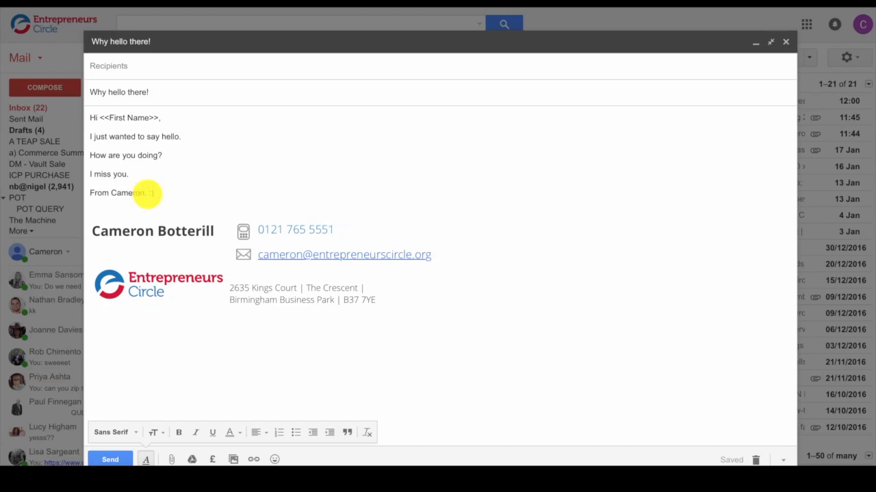
{"action": "key", "text": "BackSpace"}
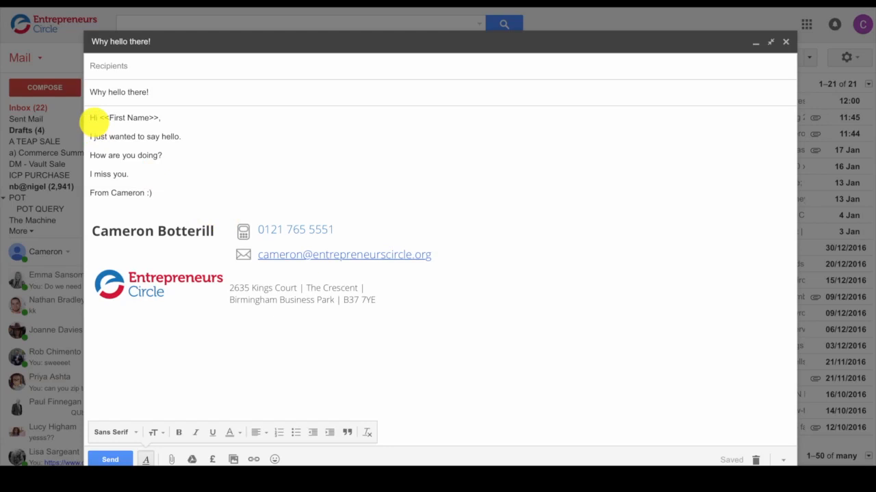
- Insert the merge field "<<First Name>>" before the question mark in the "How are you doing?" line
{"action": "left_click", "coordinate": [158, 155]}
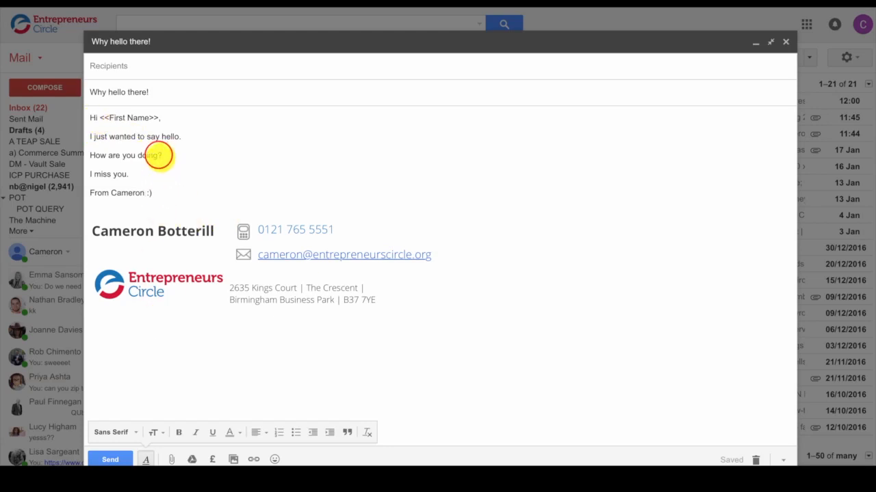
{"action": "type", "text": "<<First Name>>"}
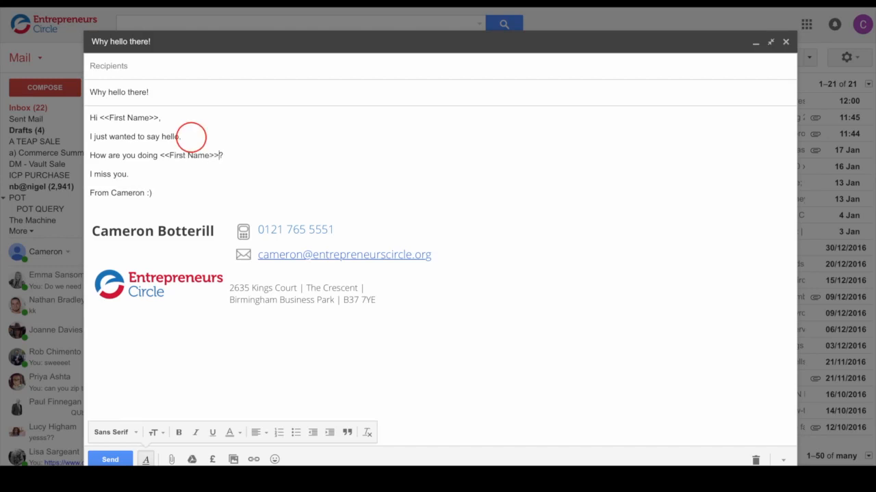
{"action": "left_click", "coordinate": [159, 155]}
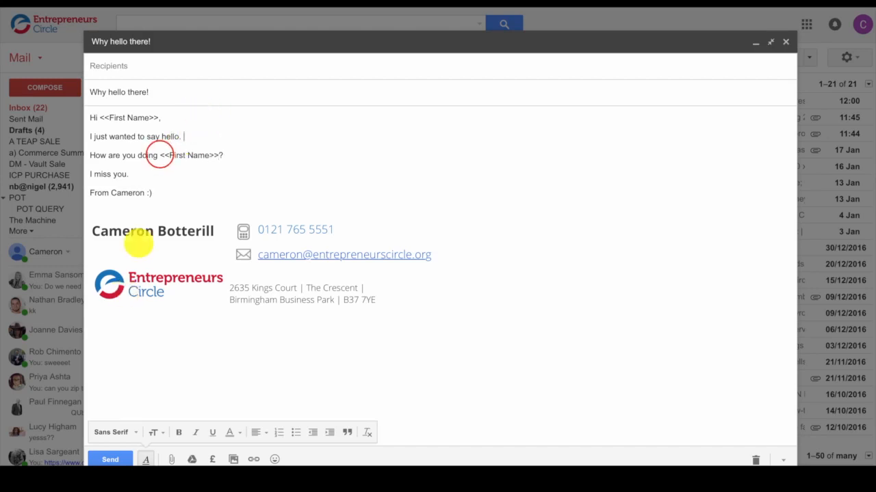
{"action": "left_click", "coordinate": [160, 155]}
{"action": "left_click", "coordinate": [169, 155]}
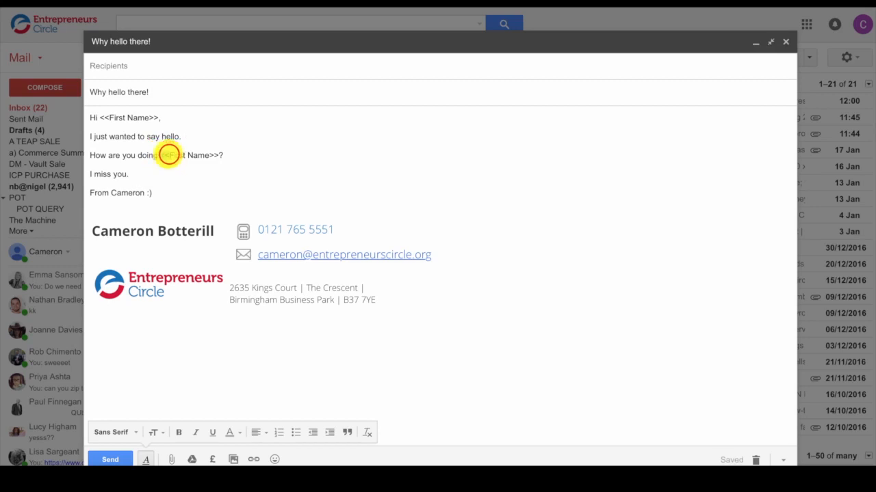
{"action": "left_click", "coordinate": [208, 155]}
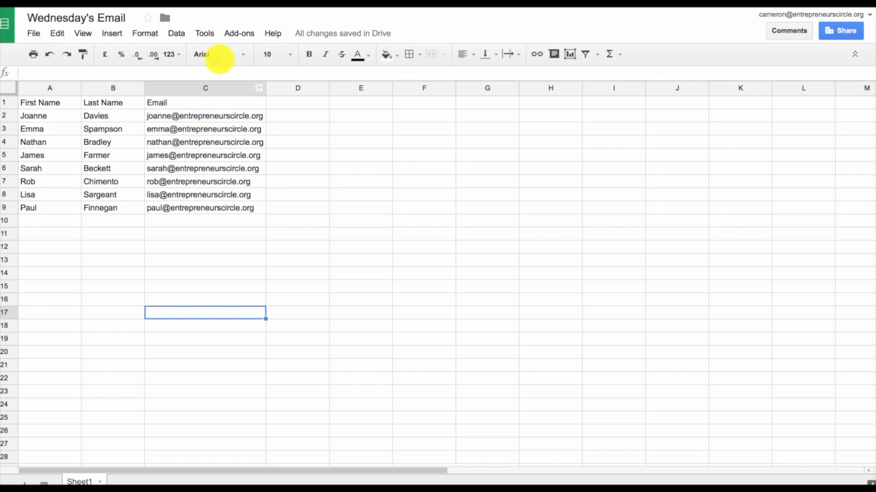
- In the "Wednesday's Email" spreadsheet in Google Sheets, start a mail merge with the Yet Another Mail Merge add-on
{"action": "left_click", "coordinate": [248, 35]}
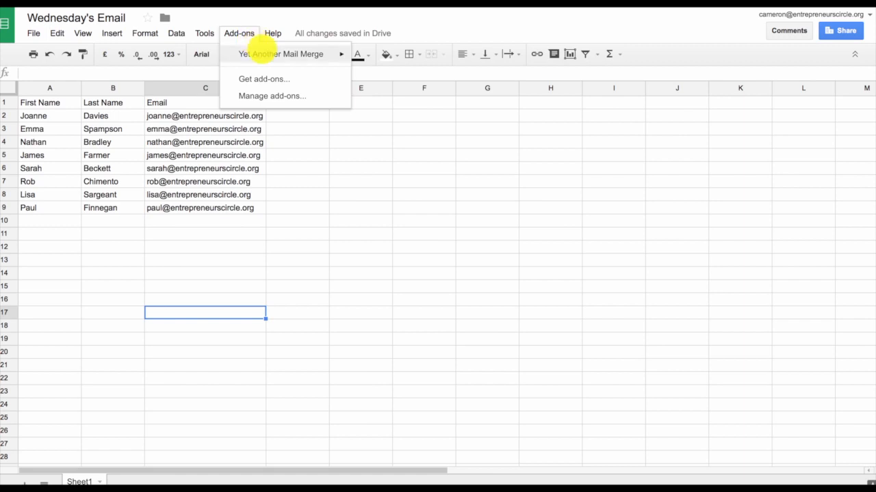
{"action": "mouse_move", "coordinate": [260, 53]}
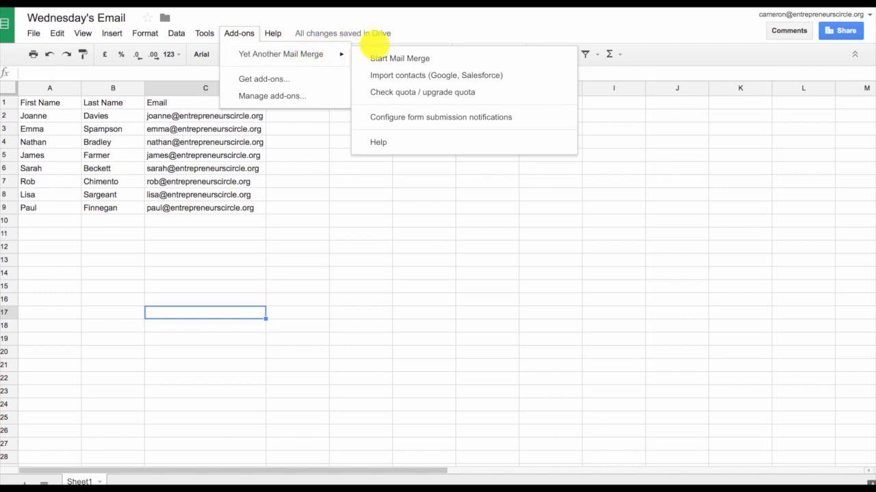
{"action": "mouse_move", "coordinate": [342, 55]}
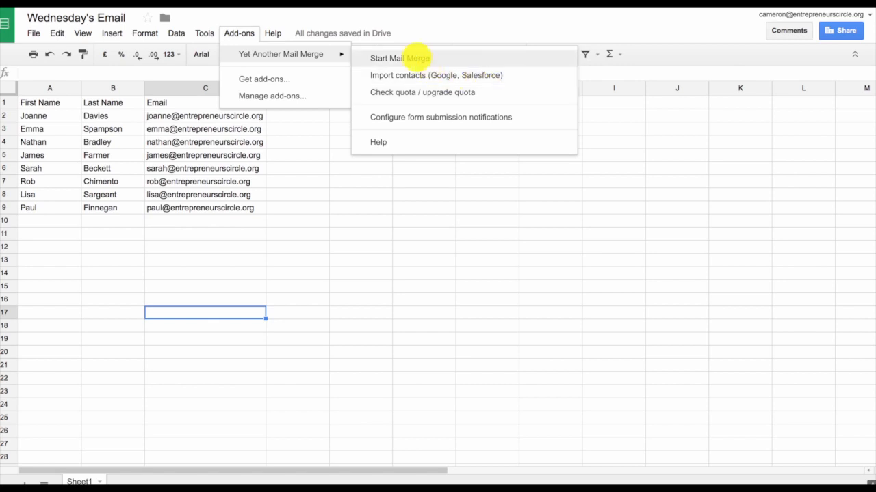
{"action": "left_click", "coordinate": [417, 58]}
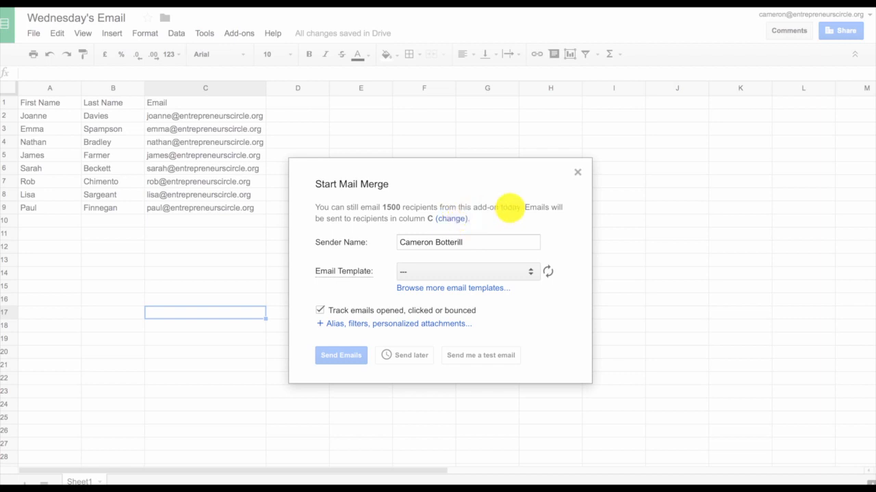
{"action": "left_click", "coordinate": [482, 243]}
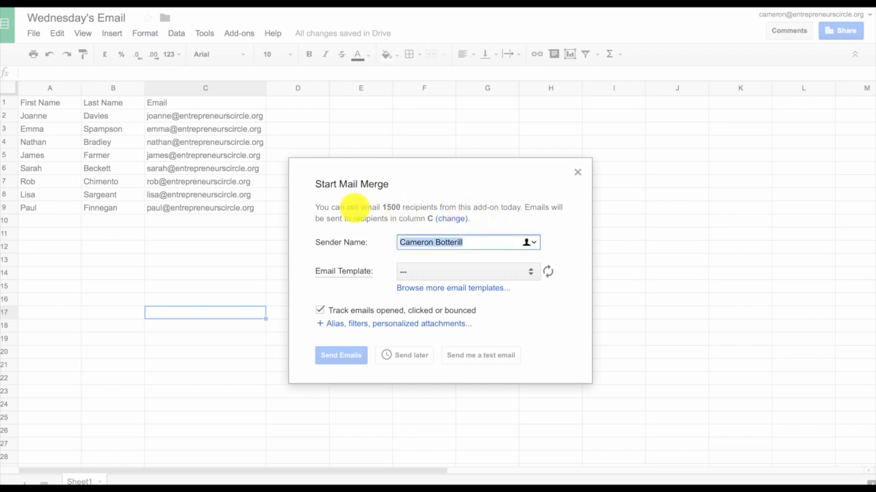
{"action": "left_click", "coordinate": [484, 243]}
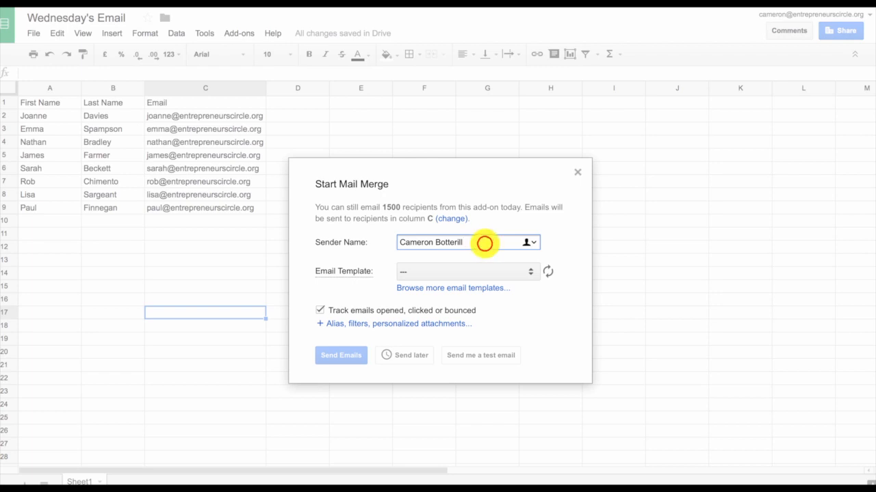
{"action": "left_click_drag", "start_coordinate": [485, 243], "coordinate": [340, 227]}
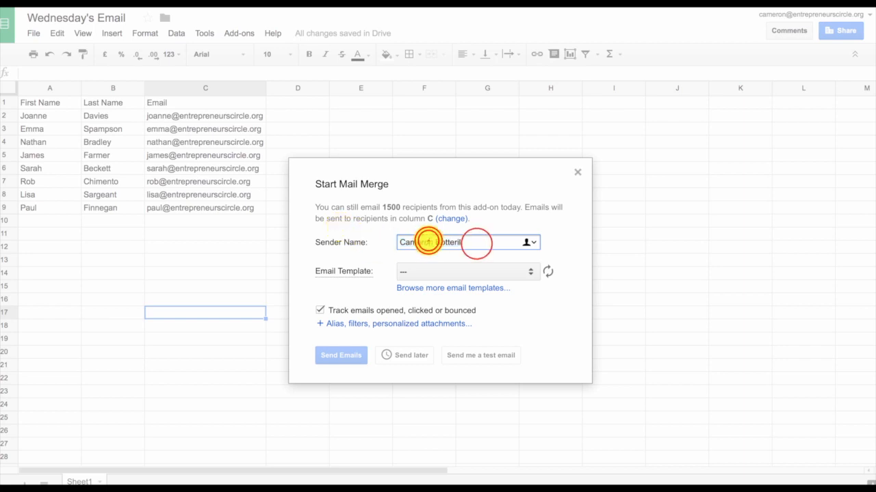
{"action": "left_click", "coordinate": [476, 242]}
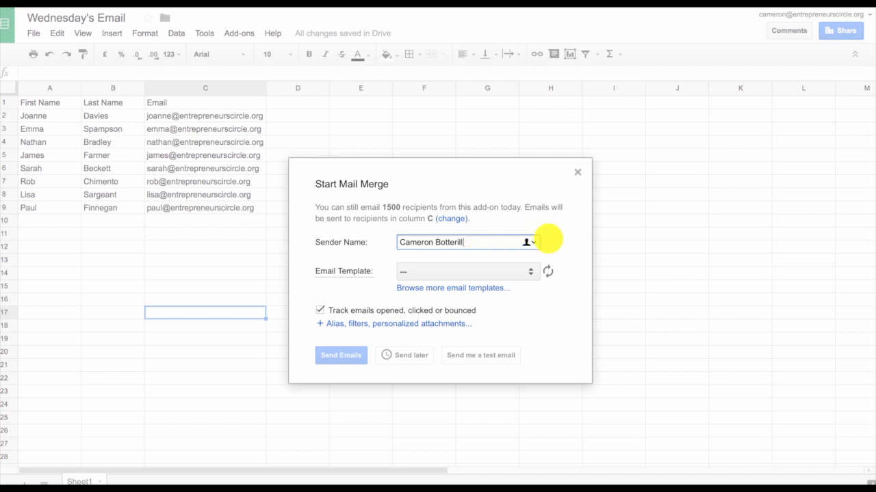
- Choose the "Why hello there!" draft as the email template for the mail merge
{"action": "mouse_move", "coordinate": [319, 273]}
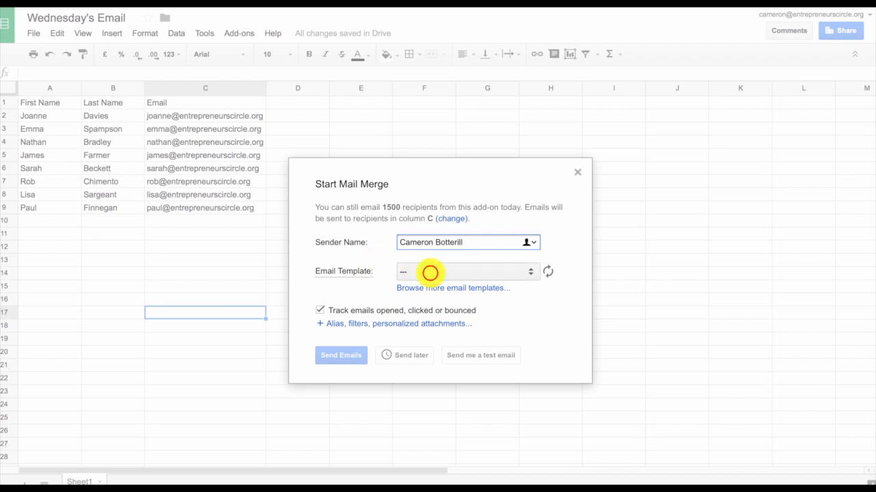
{"action": "left_click", "coordinate": [429, 271]}
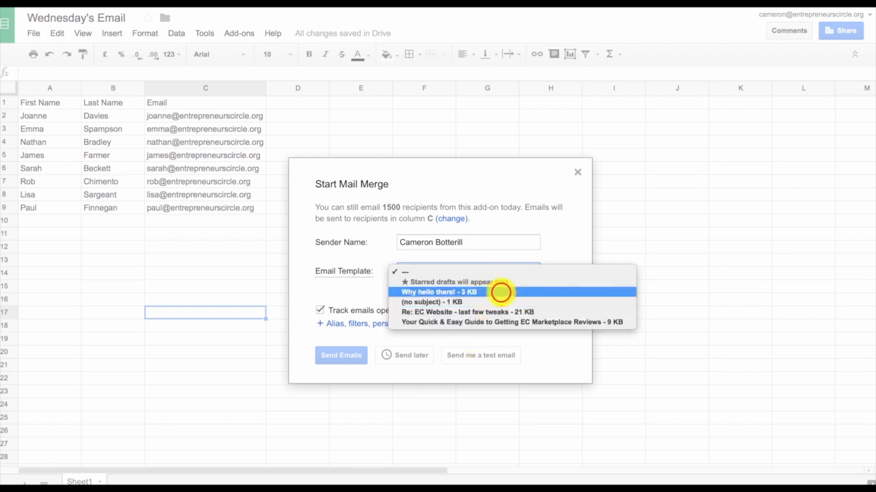
{"action": "left_click", "coordinate": [502, 292]}
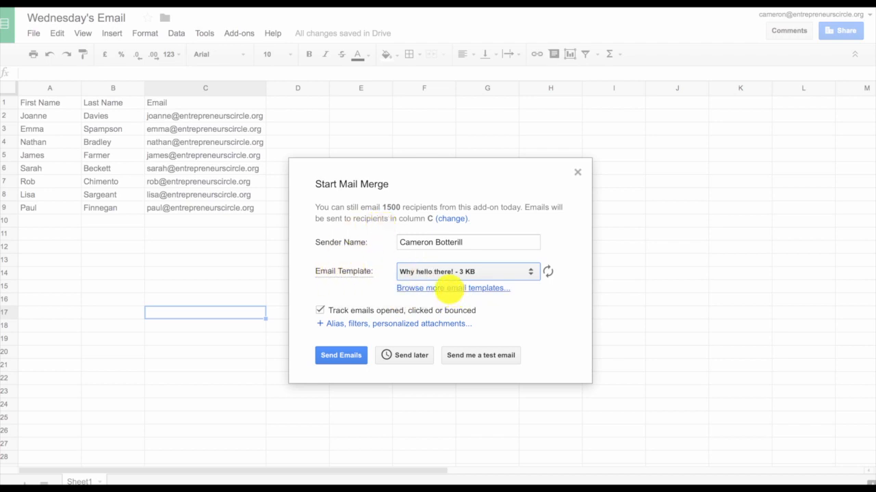
- Browse the add-on's gallery of ready-made email templates
{"action": "left_click", "coordinate": [449, 288]}
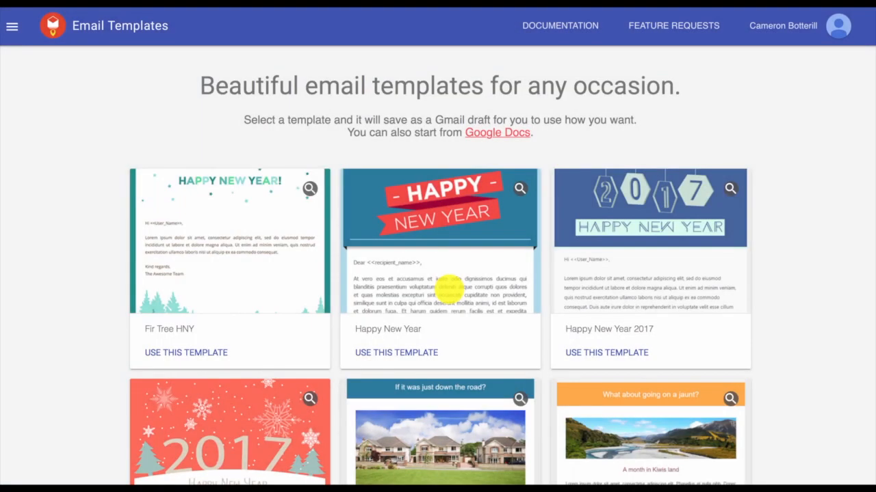
{"action": "scroll", "coordinate": [448, 284], "scroll_direction": "down", "scroll_amount": 5}
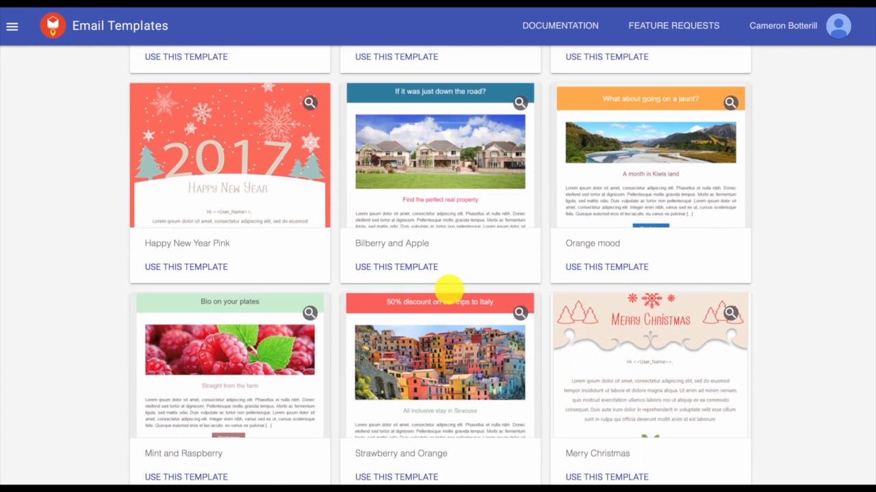
{"action": "scroll", "coordinate": [448, 286], "scroll_direction": "up", "scroll_amount": 5}
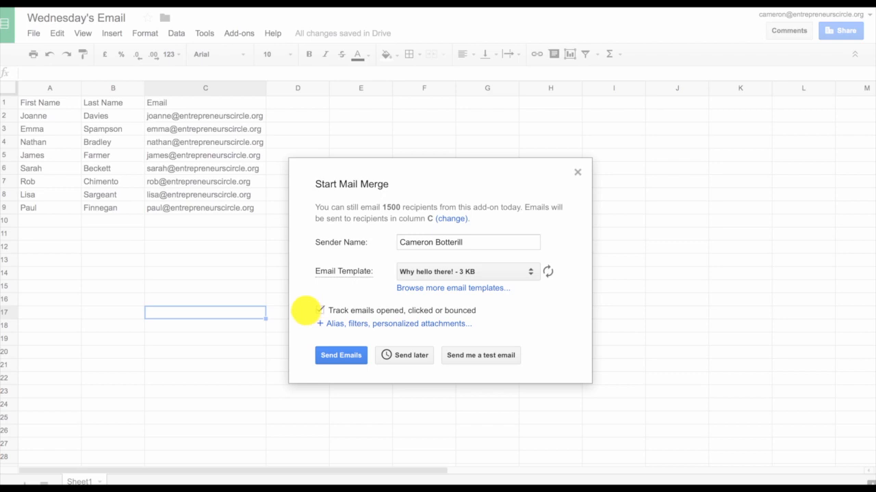
- Review the mail merge's alias, filter, reply-to, personalised attachment and unsubscribe options, and return to the main merge settings
{"action": "left_click", "coordinate": [335, 323]}
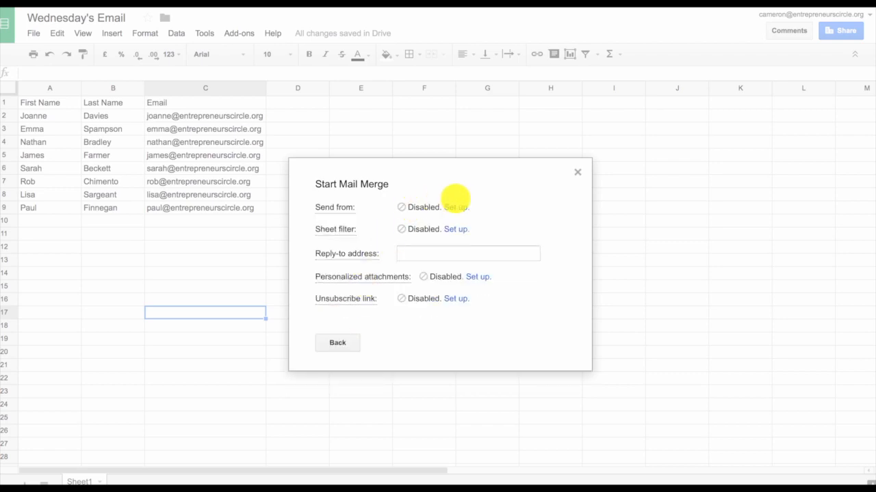
{"action": "left_click", "coordinate": [436, 252]}
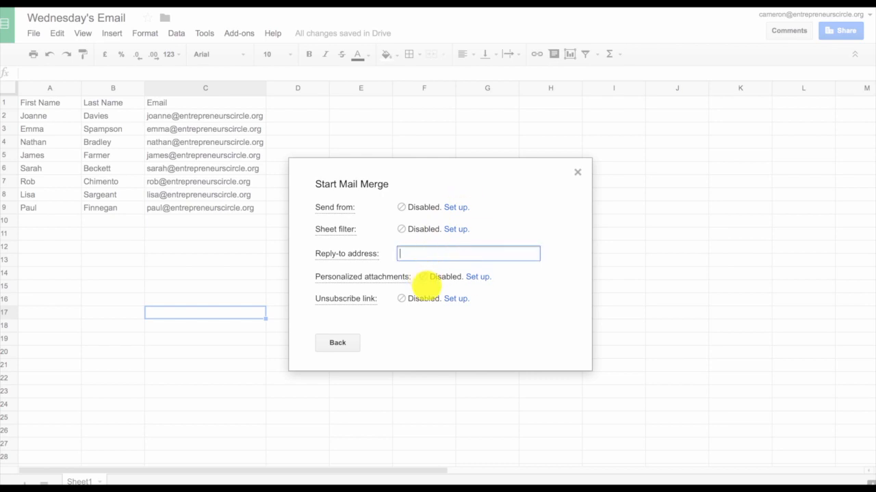
{"action": "left_click", "coordinate": [336, 341]}
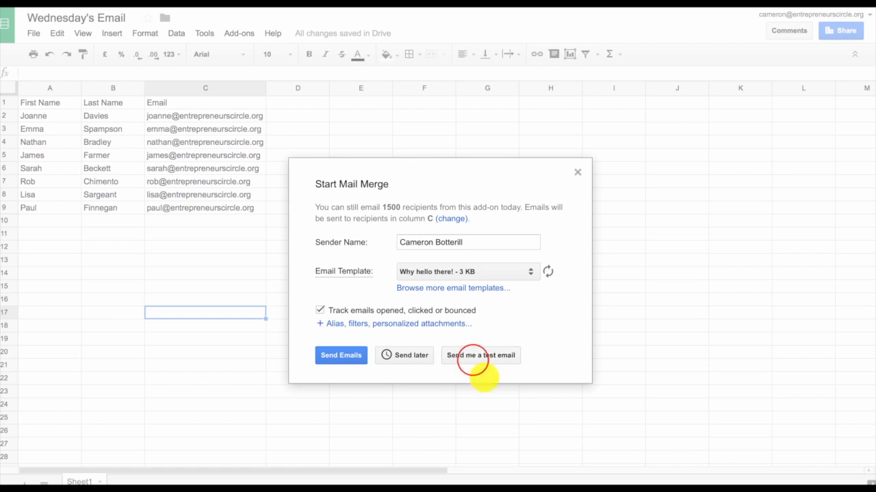
- Send a test email of the merge to the sender's own address and open the "Why hello there!" message in the Gmail inbox
{"action": "left_click", "coordinate": [472, 360]}
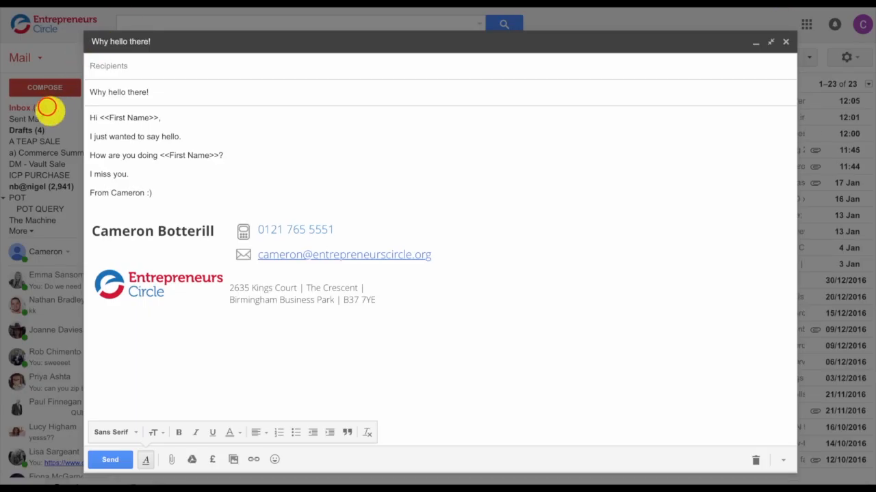
{"action": "left_click", "coordinate": [47, 108]}
{"action": "left_click", "coordinate": [196, 102]}
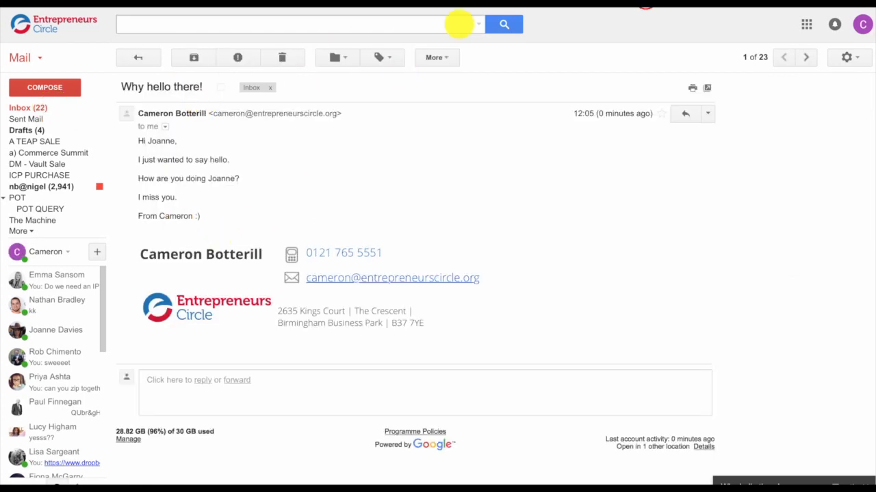
- Compare the first name in the test email with the first contact row of the spreadsheet, and return to the mail merge settings
{"action": "left_click", "coordinate": [642, 3]}
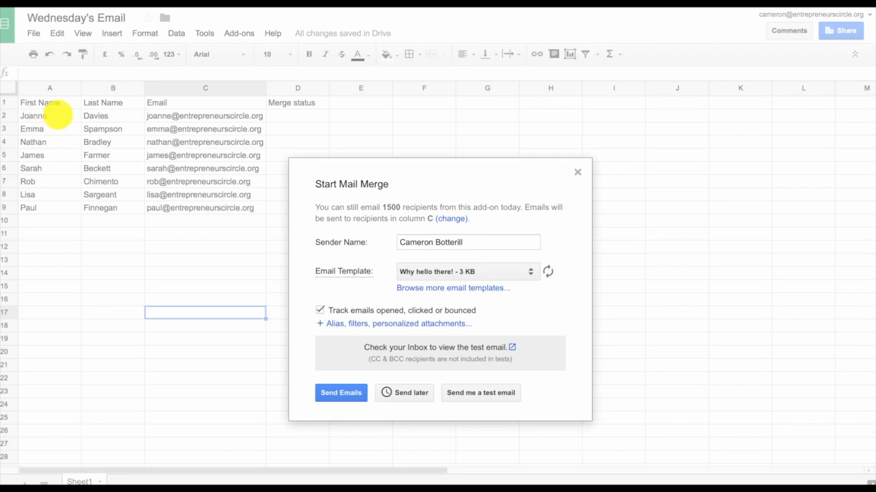
{"action": "left_click", "coordinate": [811, 6]}
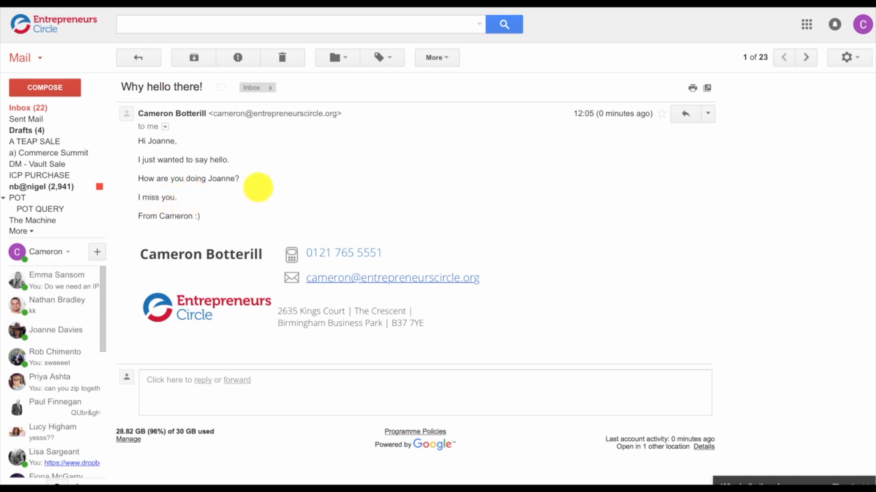
{"action": "left_click", "coordinate": [692, 3]}
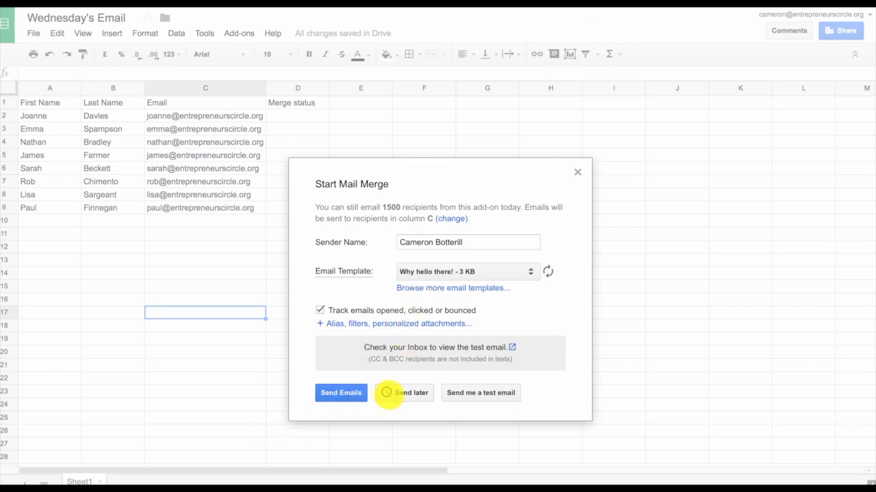
- Send the mail merge emails to all contacts in the sheet and dismiss the completion dialog
{"action": "left_click", "coordinate": [350, 388]}
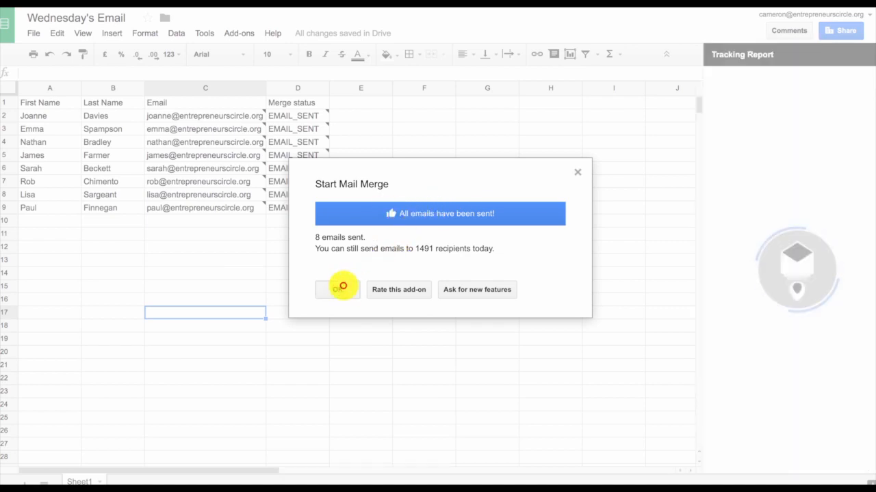
{"action": "left_click", "coordinate": [342, 287]}
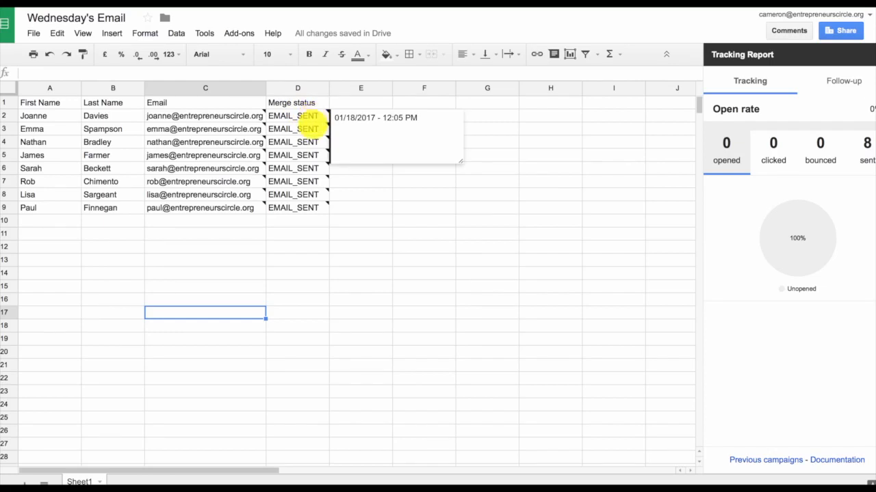
- Check the merge status notes, filter the contact rows by opened emails through the tracking report, and restore the view of all sent emails
{"action": "left_click", "coordinate": [349, 184]}
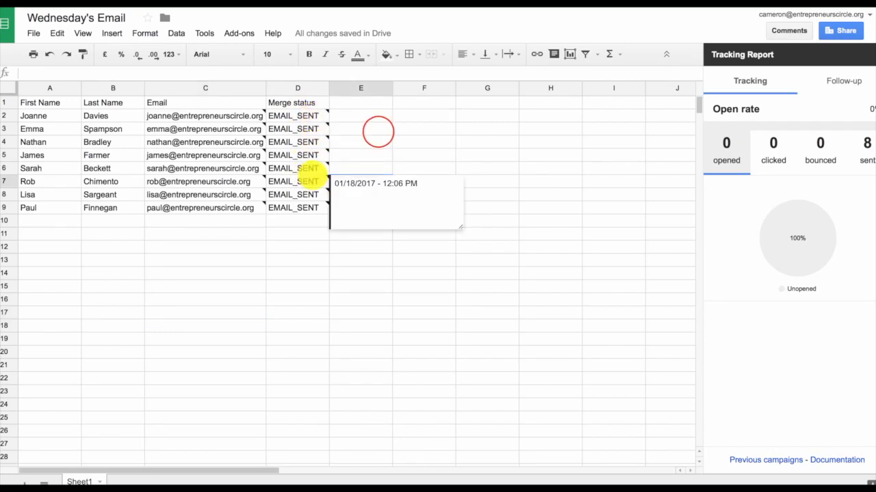
{"action": "left_click", "coordinate": [377, 131]}
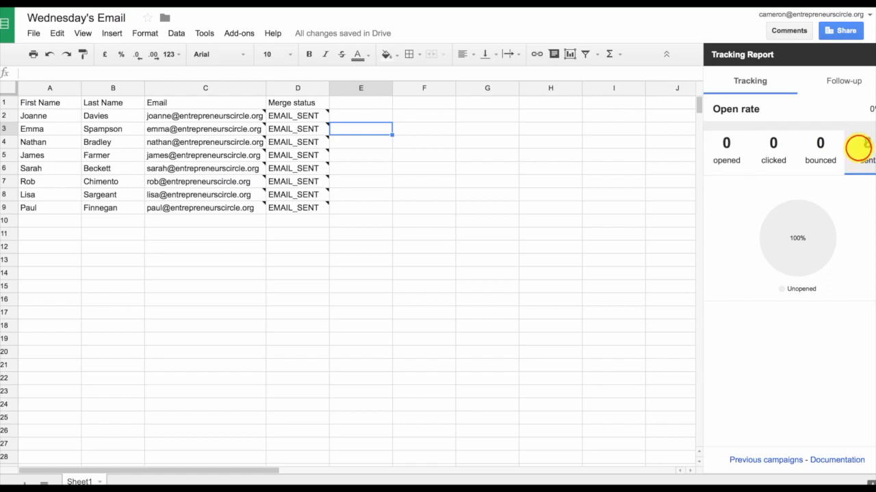
{"action": "left_click", "coordinate": [730, 155]}
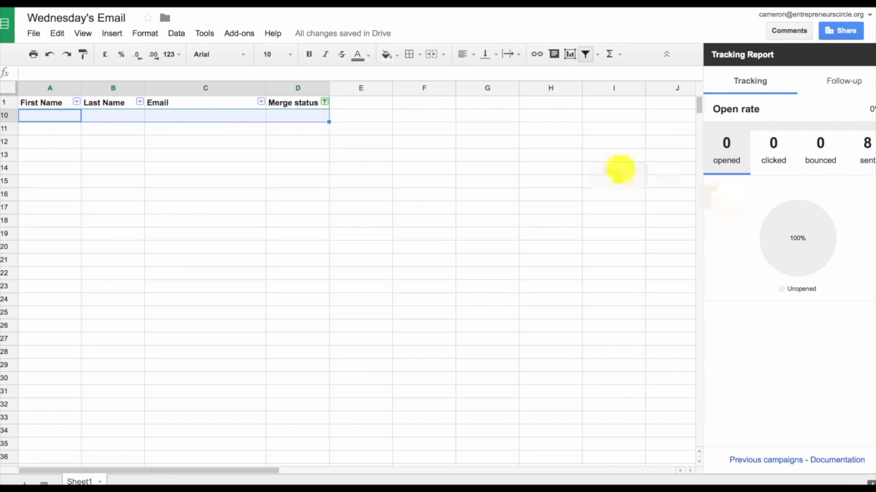
{"action": "left_click", "coordinate": [724, 143]}
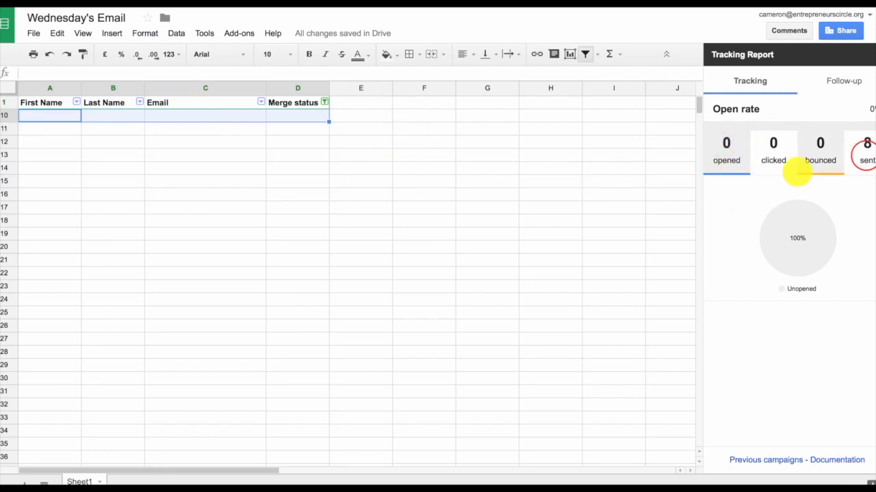
{"action": "left_click", "coordinate": [865, 156]}
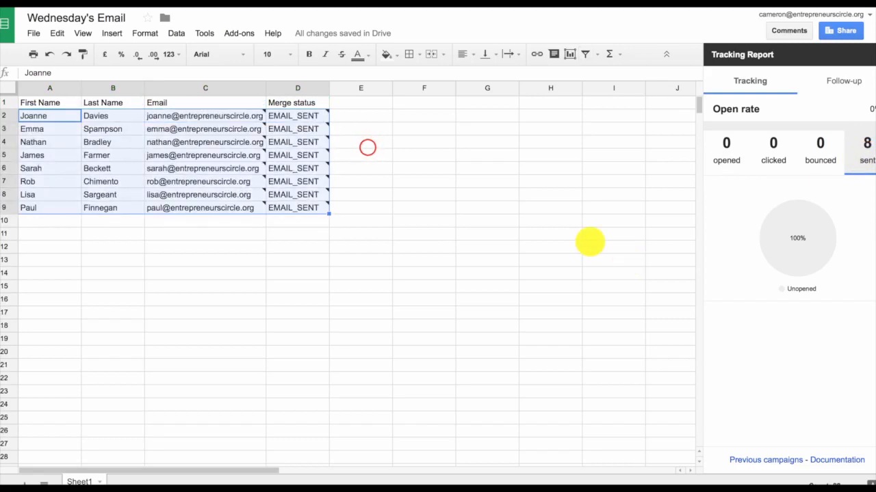
{"action": "left_click", "coordinate": [365, 144]}
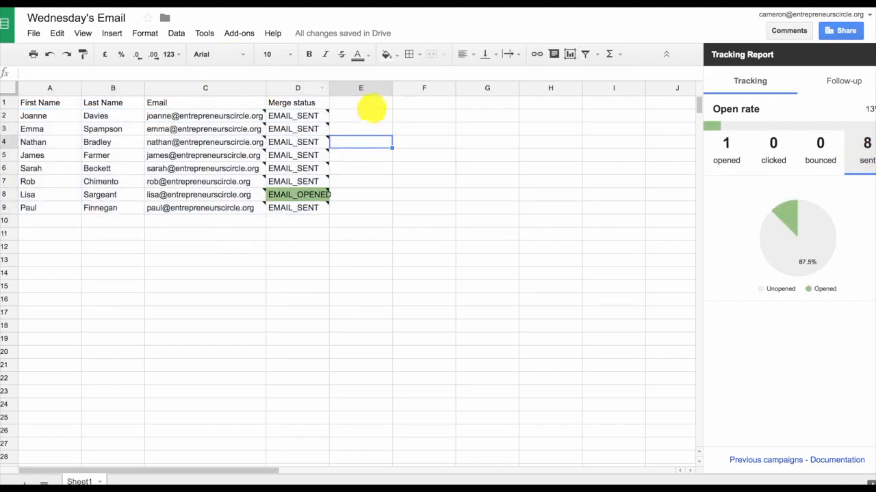
- Monitor the Merge status column and the tracking report's open rate for emails opened by the contacts
{"action": "mouse_move", "coordinate": [294, 195]}
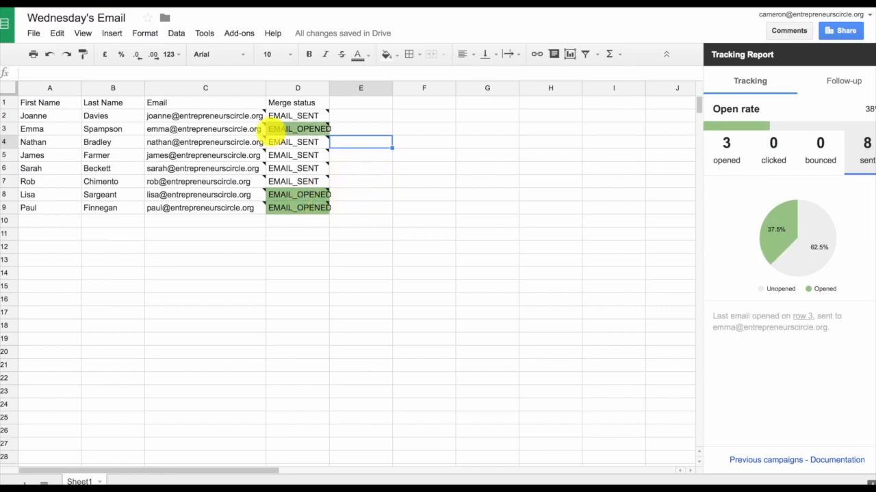
{"action": "mouse_move", "coordinate": [282, 132]}
{"action": "left_click", "coordinate": [486, 140]}
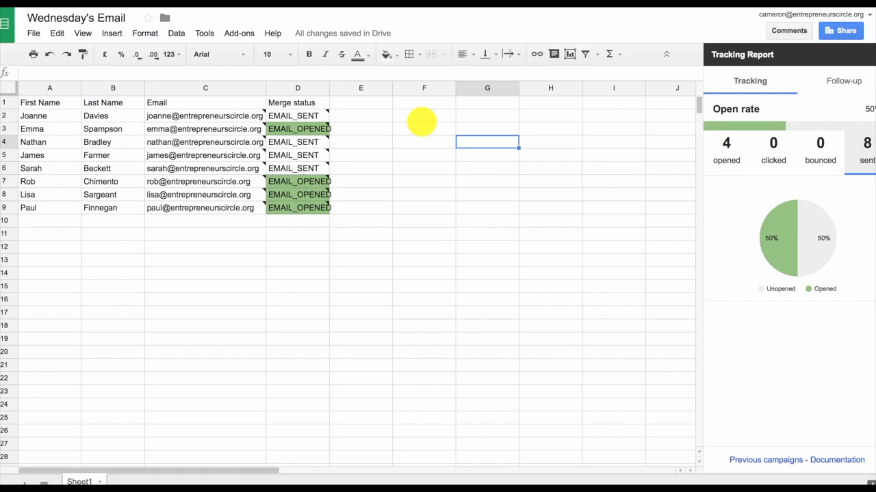
{"action": "left_click", "coordinate": [421, 137]}
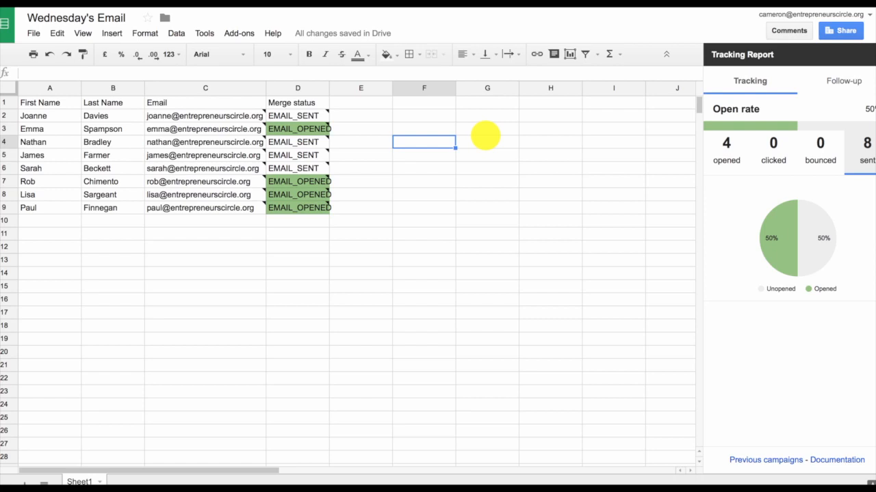
- Open the follow-up options of the tracking report
{"action": "left_click", "coordinate": [846, 84]}
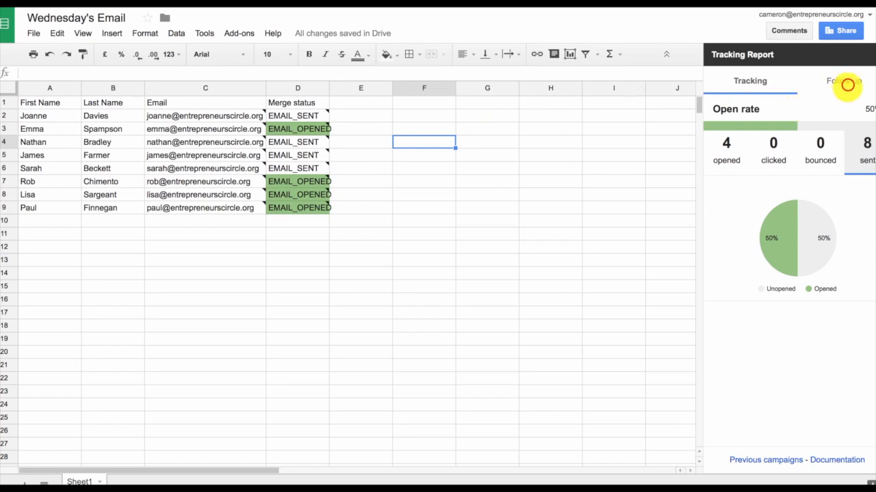